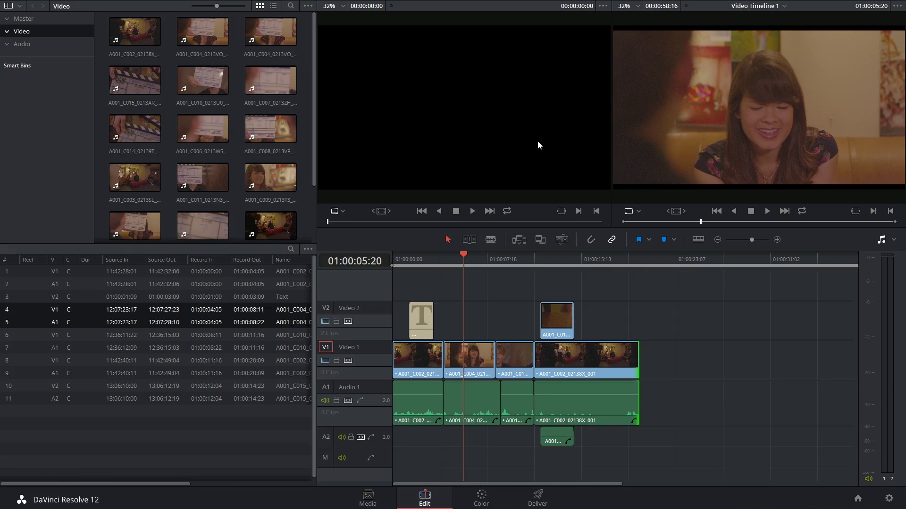
# Marquee-select every clip on all tracks of Timeline 1
pyautogui.moveTo(654, 294); pyautogui.dragTo(397, 457)
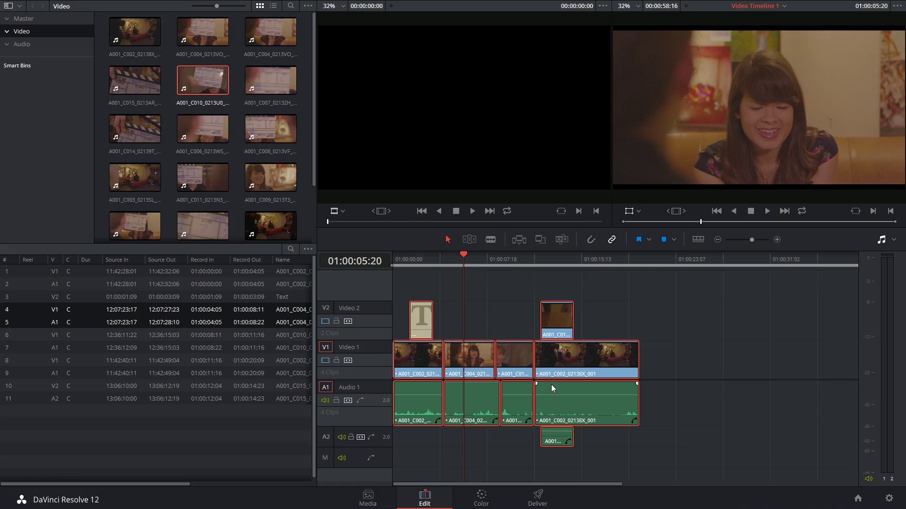
pyautogui.click(482, 328)
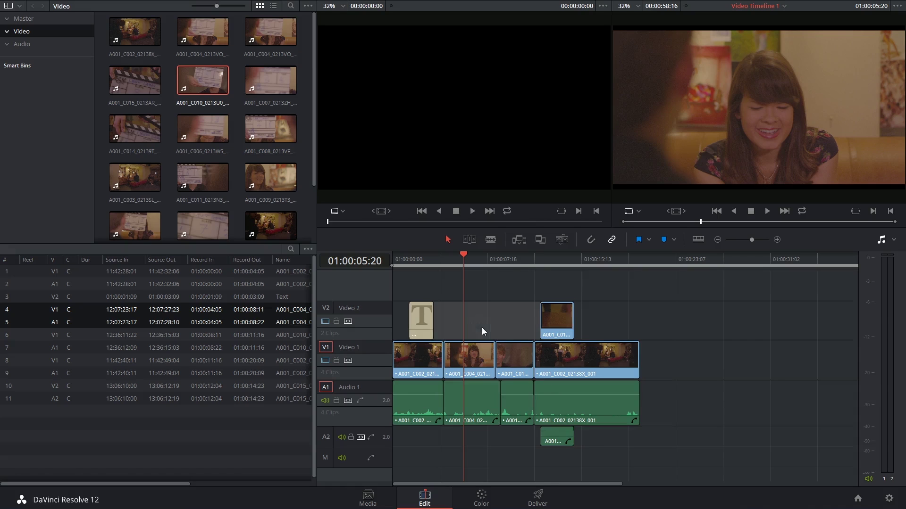
pyautogui.click(486, 356)
pyautogui.click(562, 363)
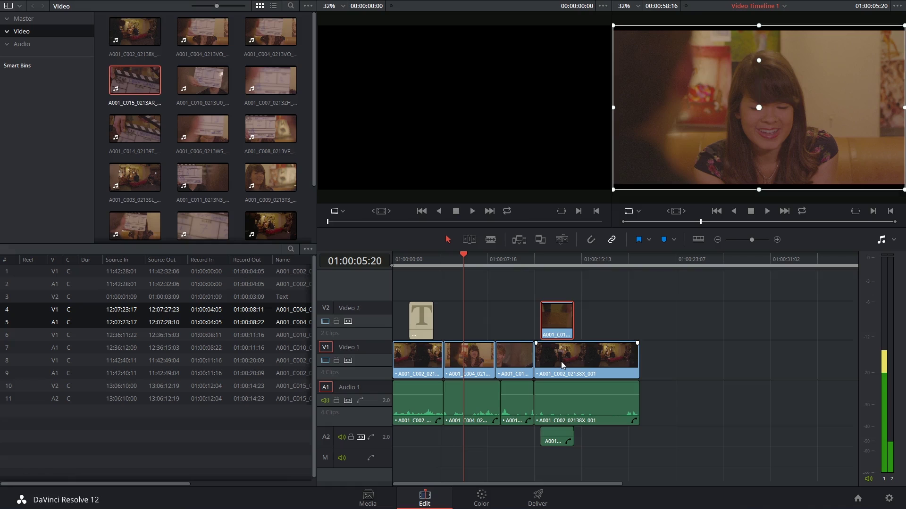
pyautogui.click(658, 303)
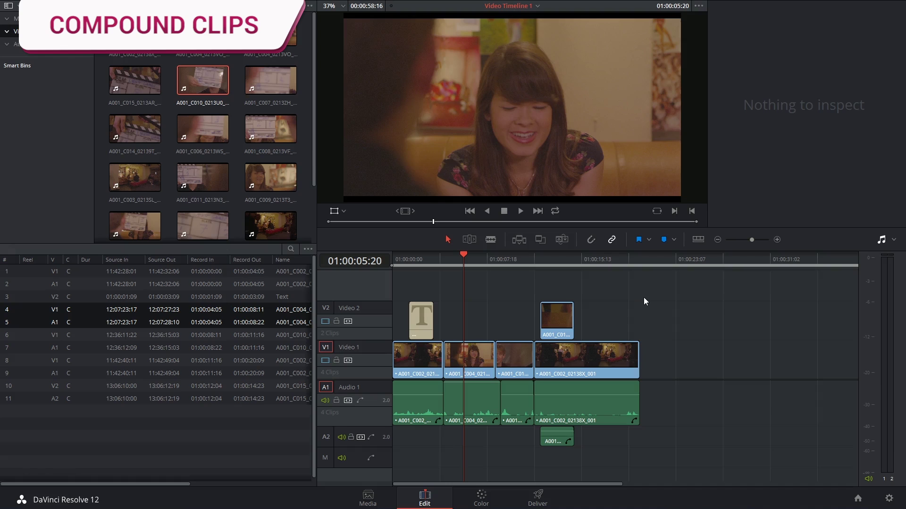
pyautogui.moveTo(658, 296); pyautogui.dragTo(375, 447)
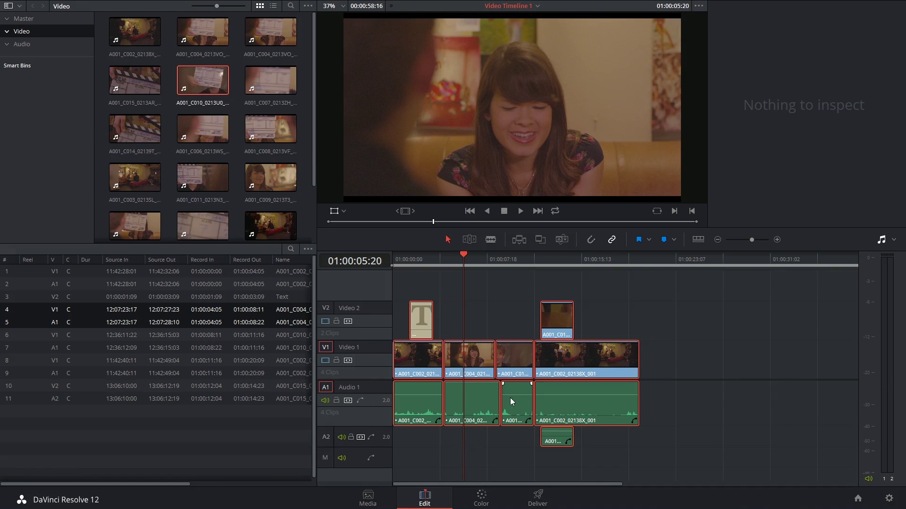
# Turn the selected clips into a new compound clip named 'Scene_01_Compound'
pyautogui.rightClick(575, 362)
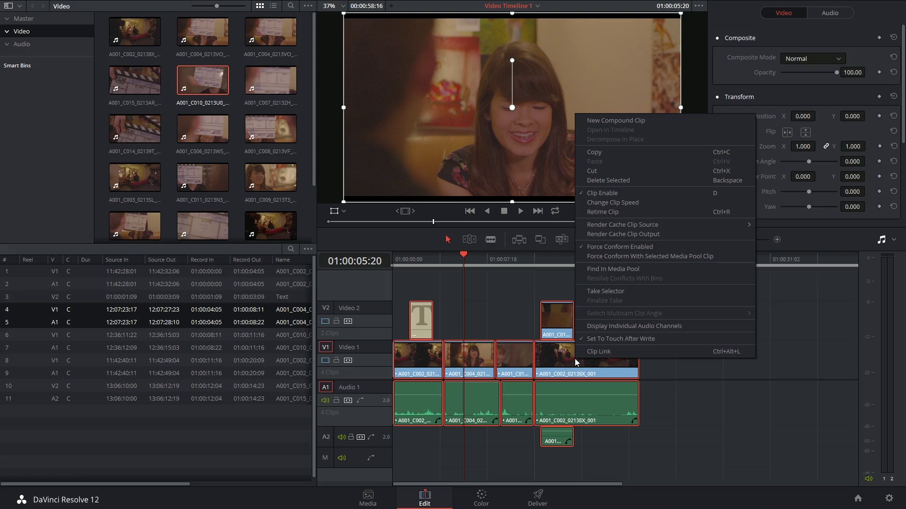
pyautogui.click(654, 121)
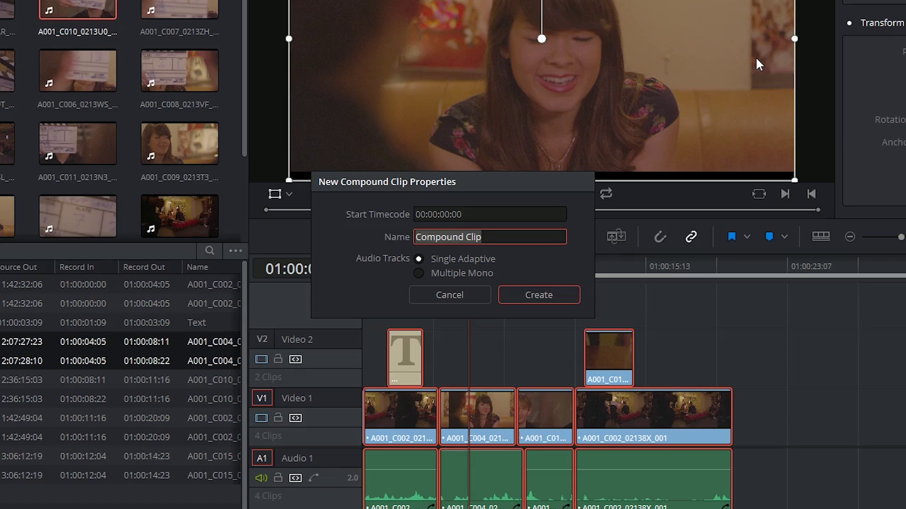
pyautogui.write('Scene_01_Compound')
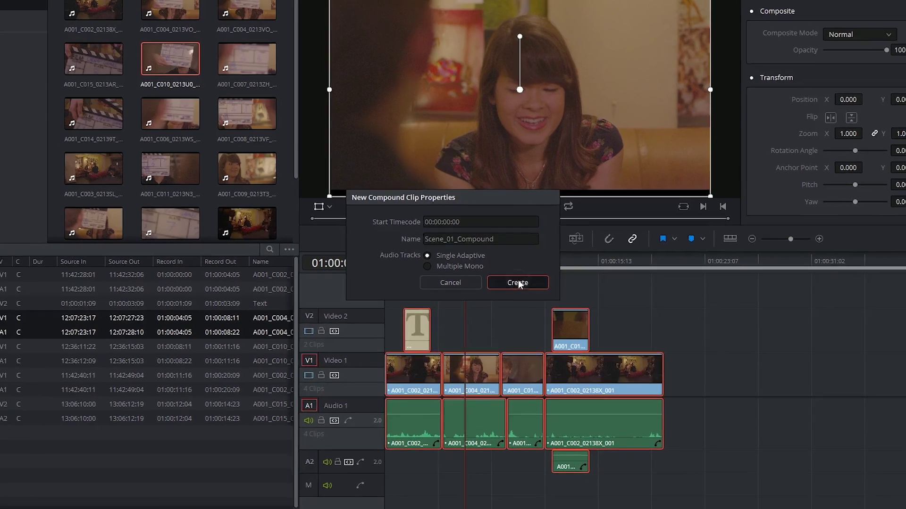
pyautogui.click(535, 293)
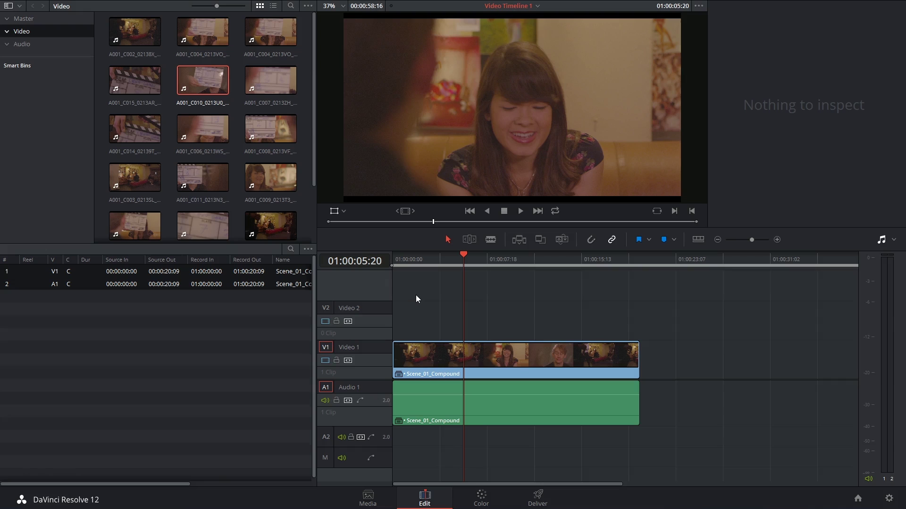
pyautogui.click(471, 362)
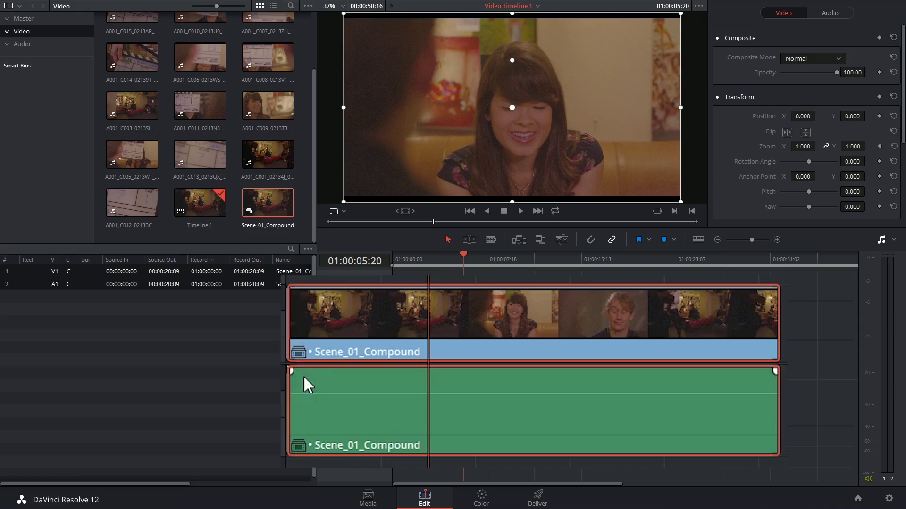
pyautogui.moveTo(463, 256); pyautogui.dragTo(542, 278)
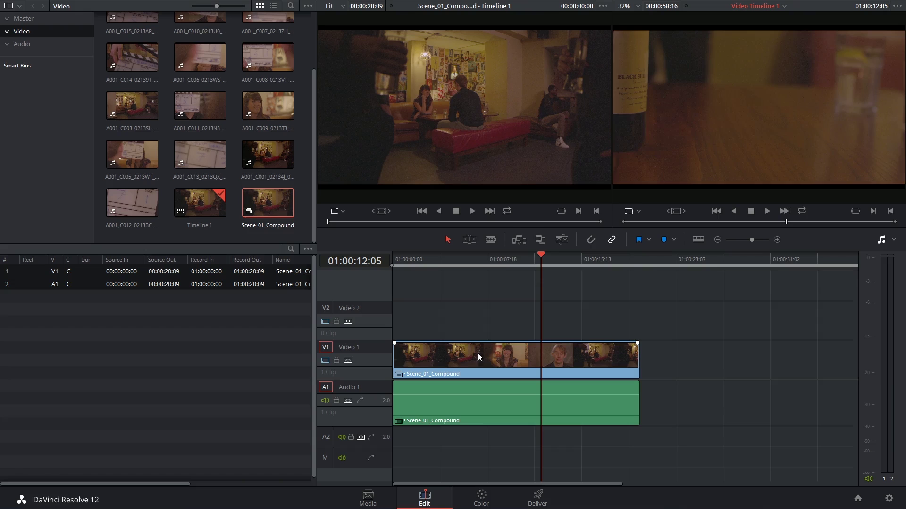
pyautogui.rightClick(478, 353)
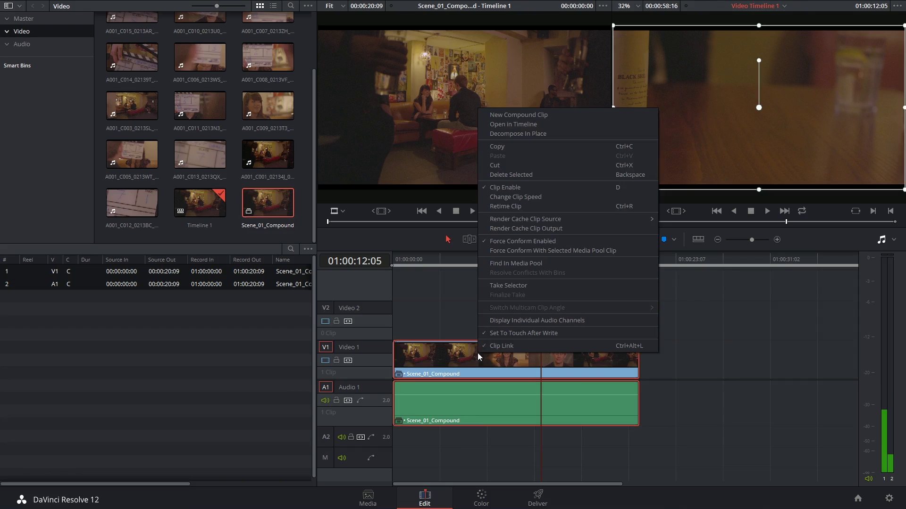
pyautogui.click(522, 126)
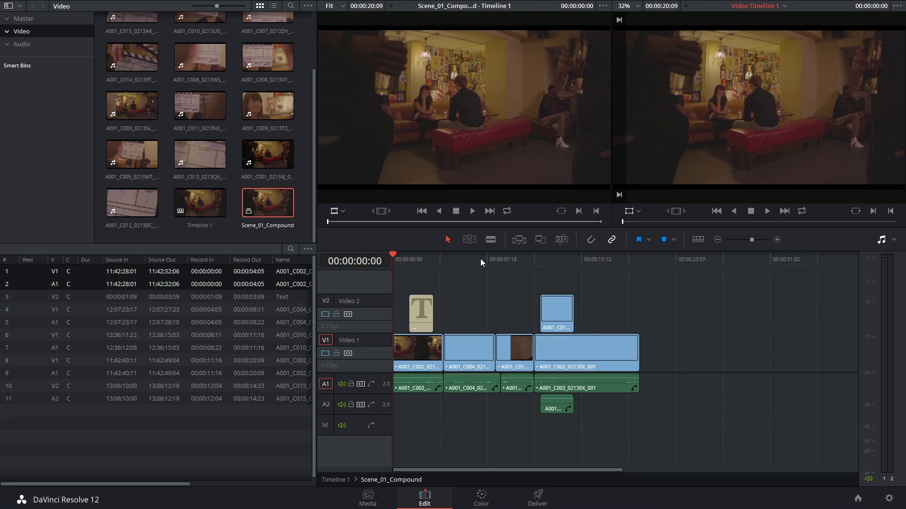
pyautogui.moveTo(481, 259); pyautogui.dragTo(564, 273)
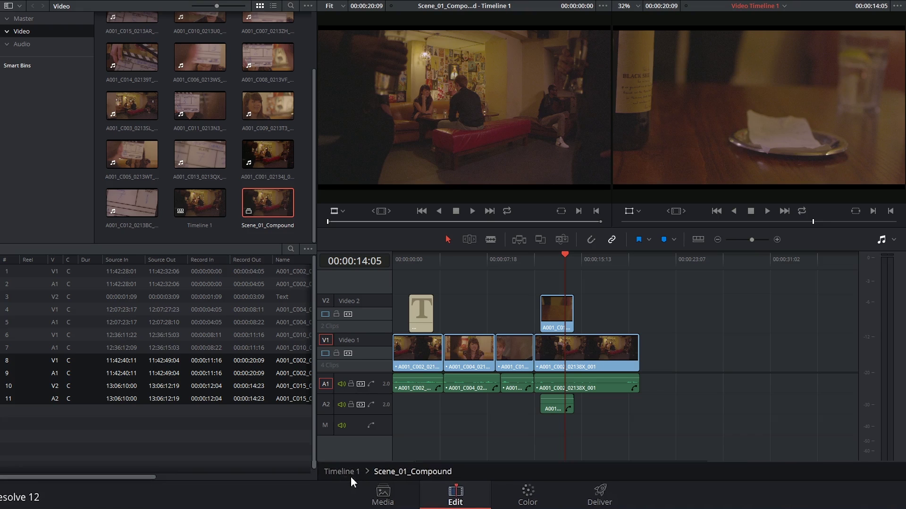
pyautogui.click(346, 467)
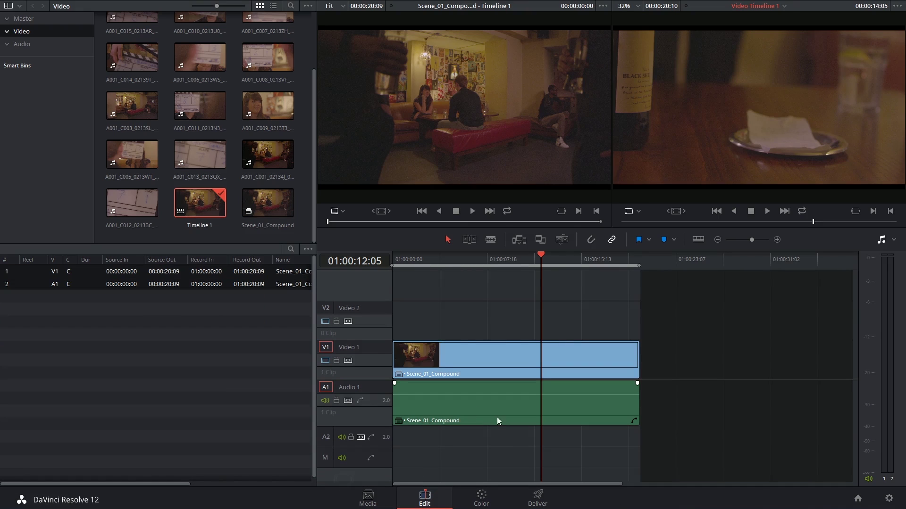
# Turn on Flip Vertical in the Inspector's Transform settings for Scene_01_Compound and check later frames
pyautogui.moveTo(491, 259)
pyautogui.mouseDown()
pyautogui.moveTo(461, 262)
pyautogui.moveTo(544, 264)
pyautogui.moveTo(486, 259)
pyautogui.mouseUp()
pyautogui.click(507, 359)
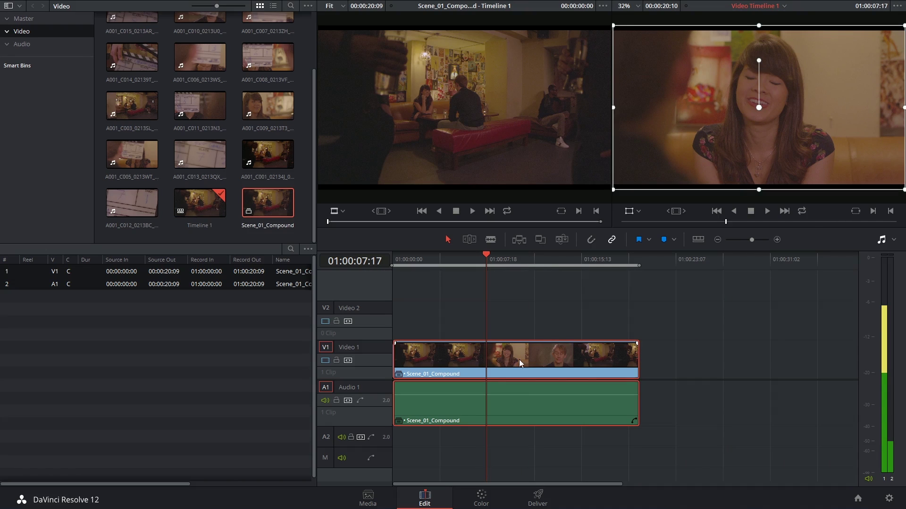
pyautogui.click(891, 5)
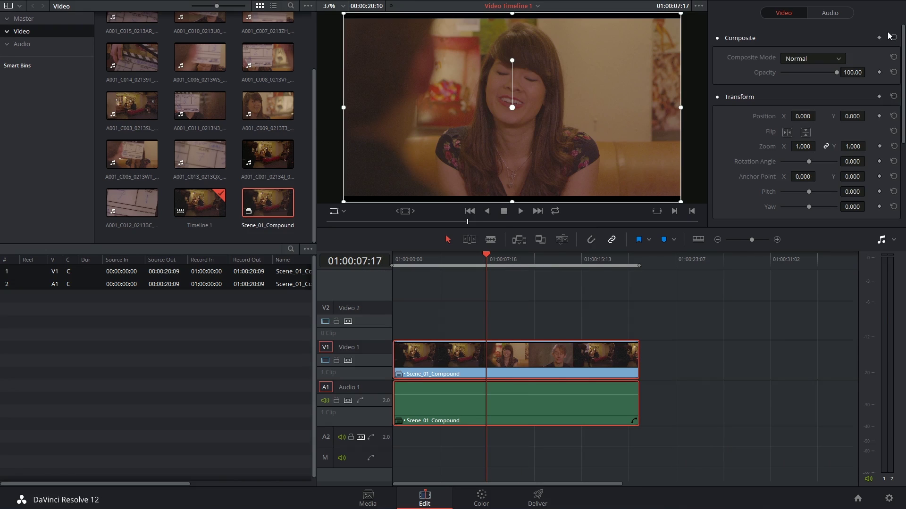
pyautogui.click(805, 132)
pyautogui.moveTo(491, 257); pyautogui.dragTo(508, 270)
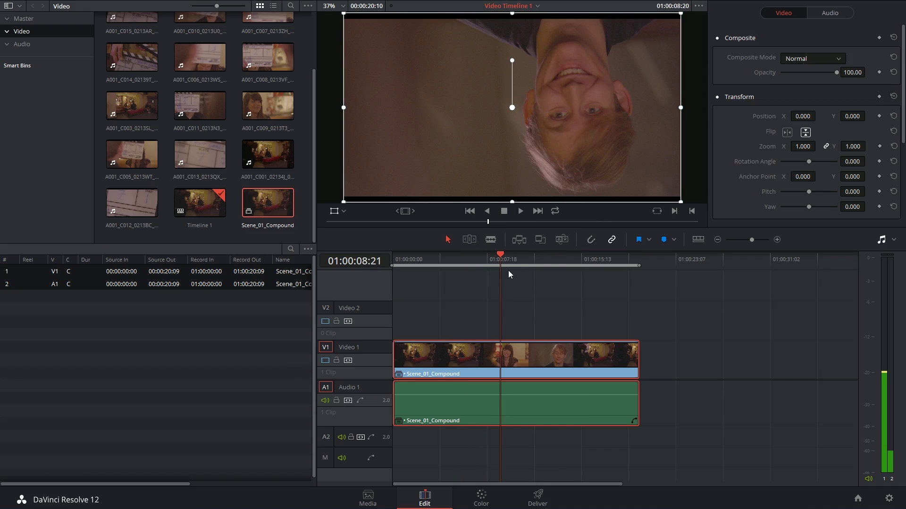
# On the Color page, drag curve points into an S-shape for Scene_01_Compound, then go back to Edit
pyautogui.click(482, 498)
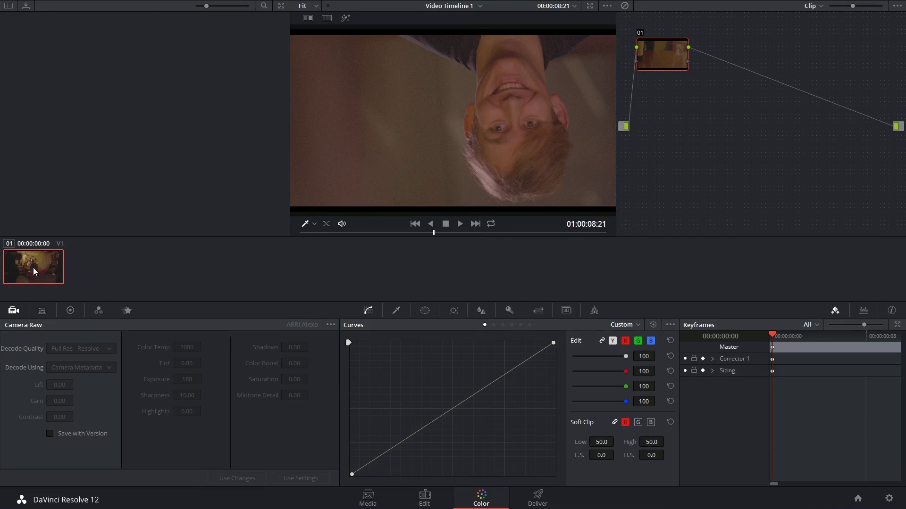
pyautogui.moveTo(440, 418); pyautogui.dragTo(431, 442)
pyautogui.moveTo(486, 398); pyautogui.dragTo(466, 383)
pyautogui.moveTo(431, 442); pyautogui.dragTo(407, 449)
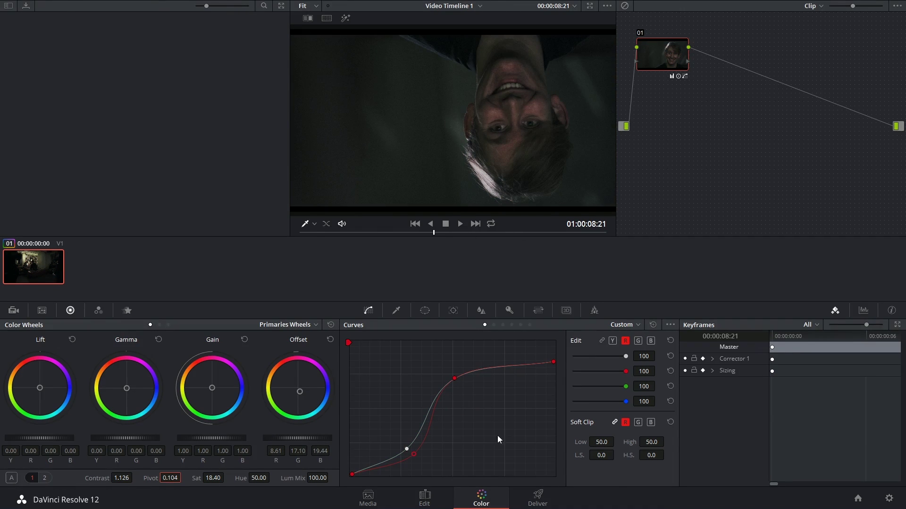
pyautogui.click(425, 498)
pyautogui.moveTo(468, 264)
pyautogui.mouseDown()
pyautogui.moveTo(482, 258)
pyautogui.moveTo(425, 261)
pyautogui.moveTo(602, 261)
pyautogui.moveTo(465, 260)
pyautogui.mouseUp()
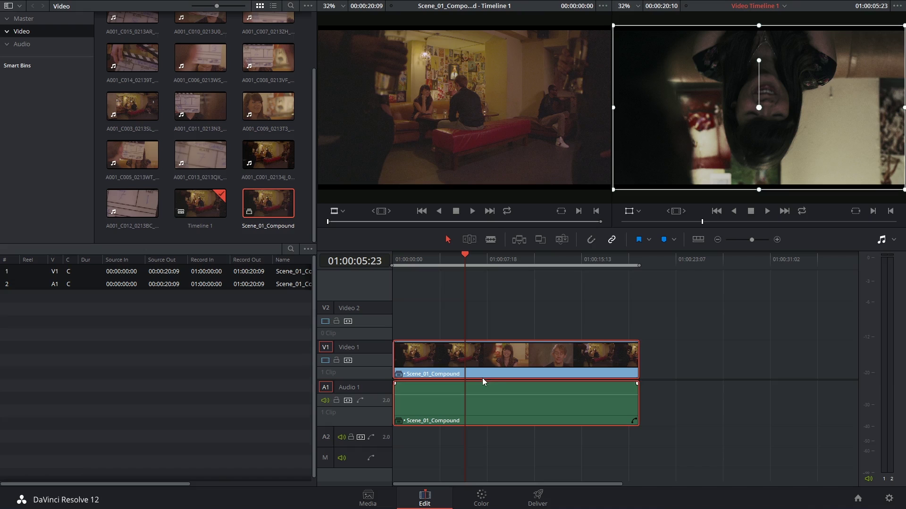
# Decompose Scene_01_Compound in place and move the playhead to about 01:00:10:02
pyautogui.rightClick(487, 357)
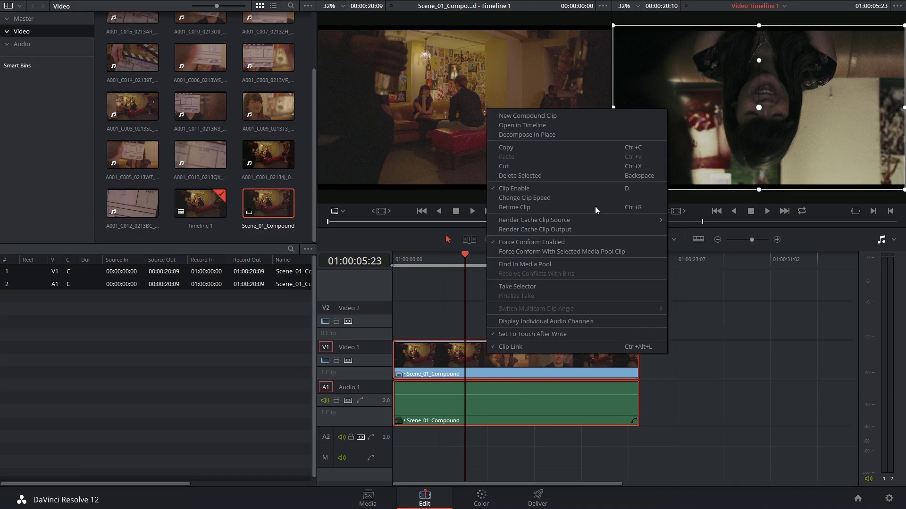
pyautogui.click(564, 136)
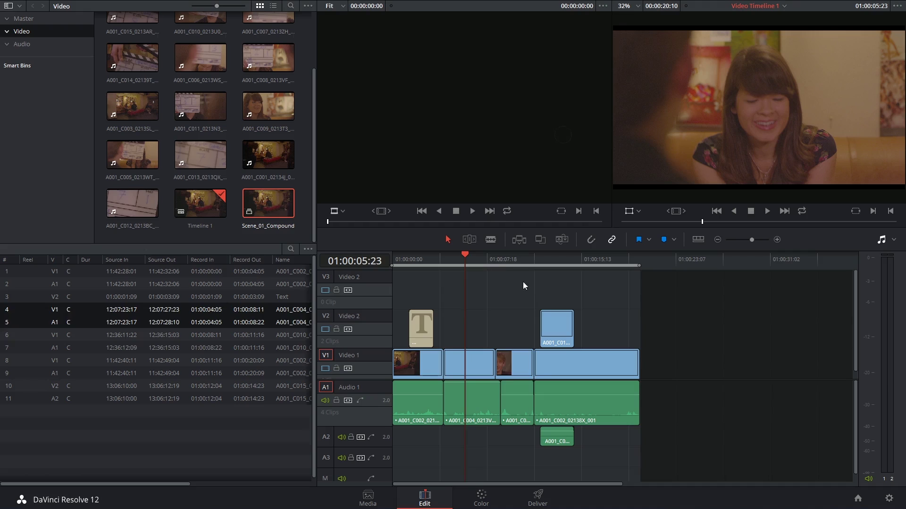
pyautogui.click(516, 258)
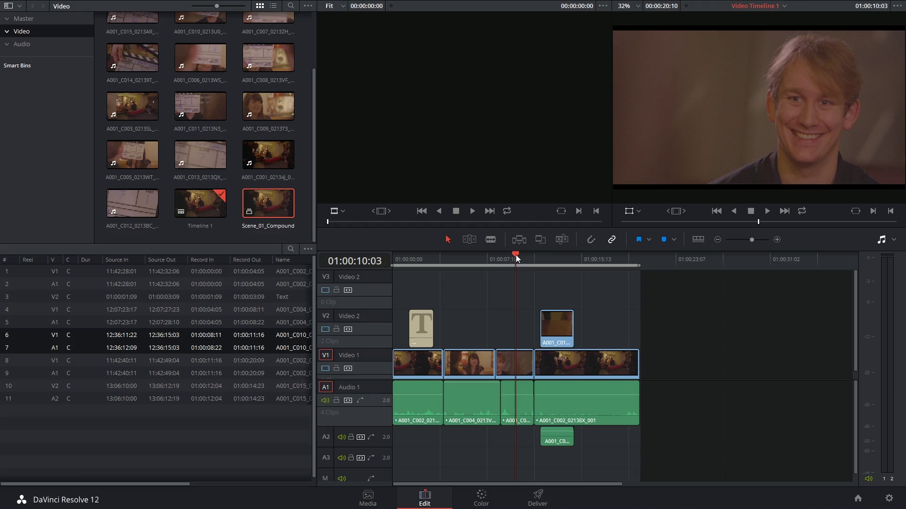
pyautogui.click(510, 259)
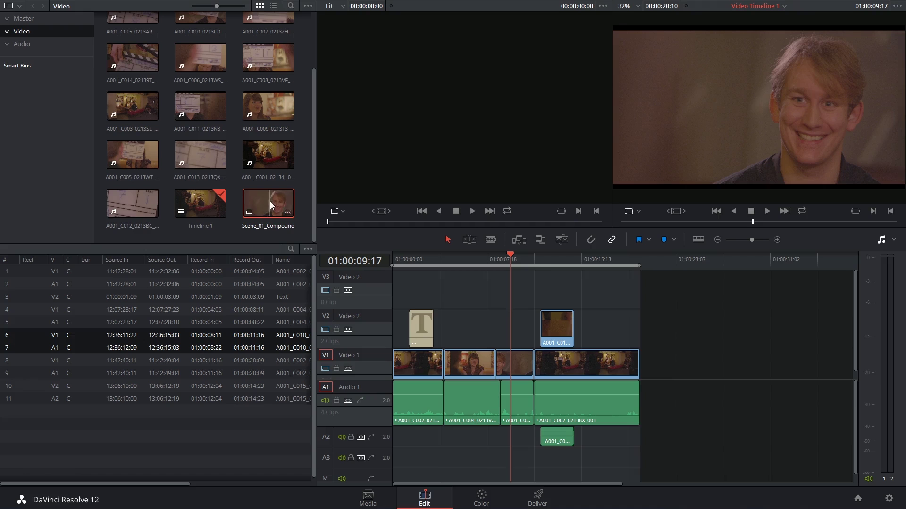
pyautogui.moveTo(267, 203); pyautogui.dragTo(629, 353)
pyautogui.hotkey('ctrl', '-')
pyautogui.click(480, 261)
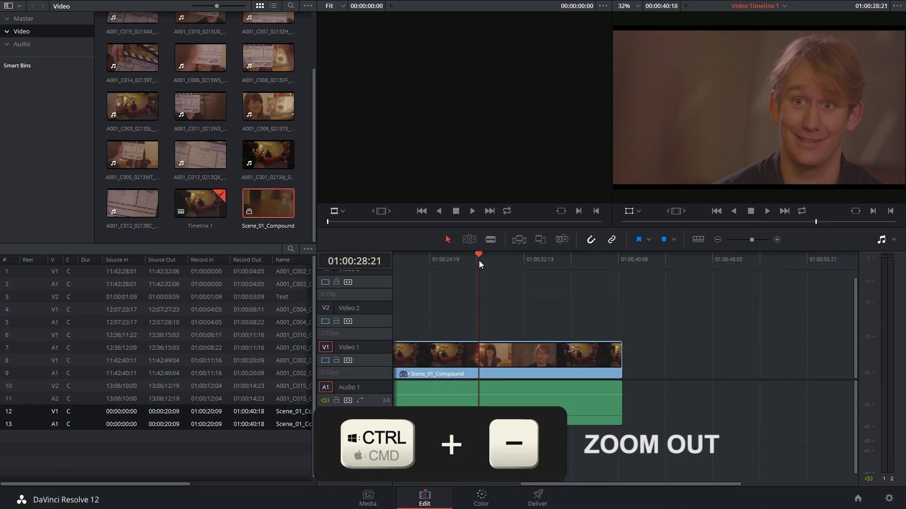
pyautogui.hotkey('ctrl', '-')
pyautogui.click(550, 358)
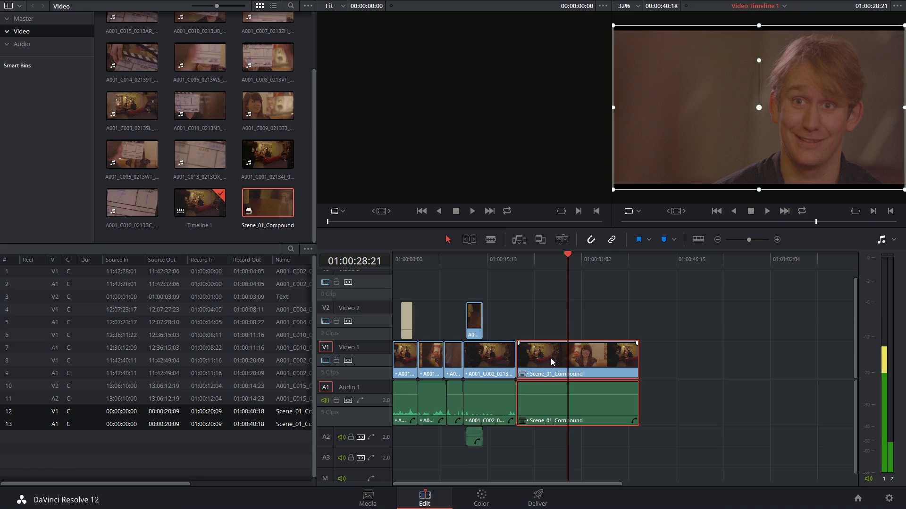
pyautogui.press('BackSpace')
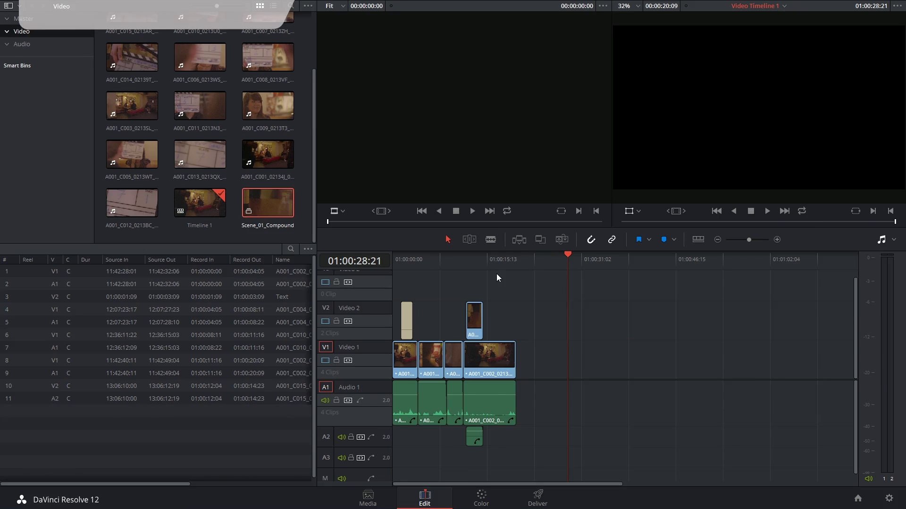
pyautogui.click(498, 265)
pyautogui.doubleClick(225, 232)
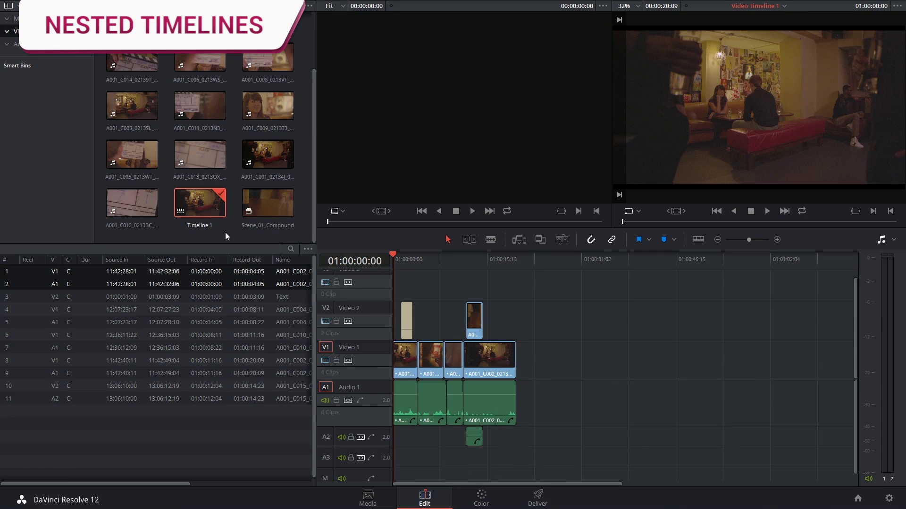
# Create an empty timeline named Timeline 2 with Ctrl+N
pyautogui.hotkey('ctrl', 'n')
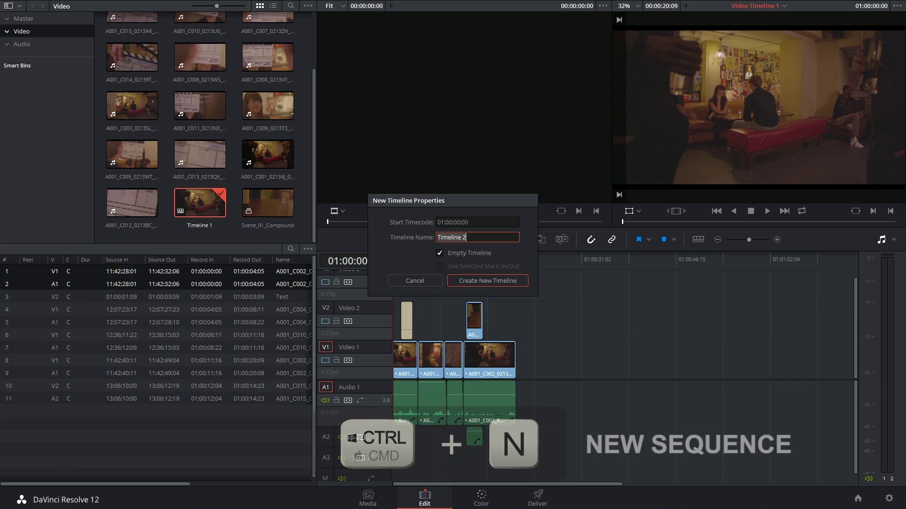
pyautogui.click(466, 237)
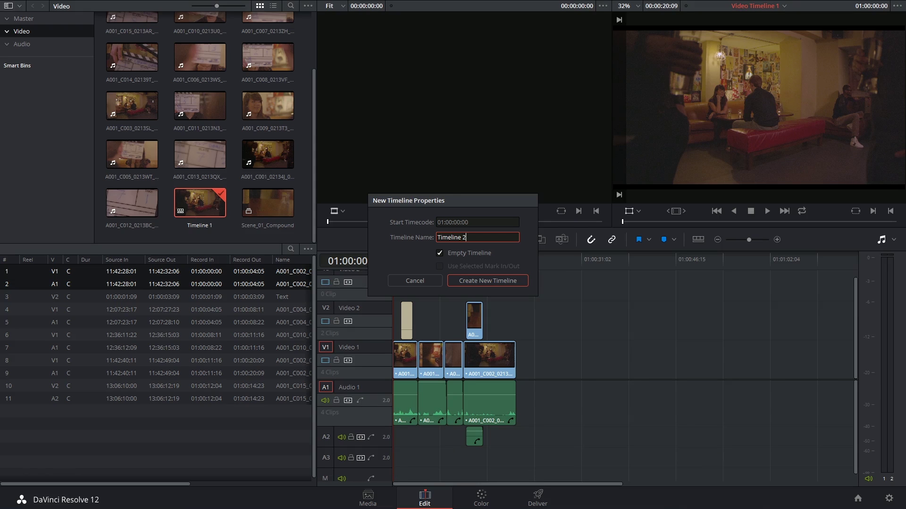
pyautogui.click(487, 280)
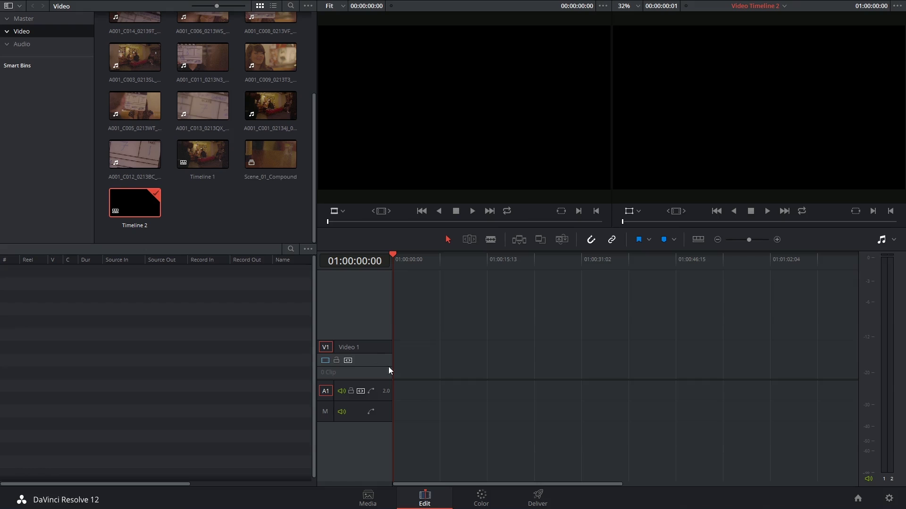
# Drop Timeline 1 into Timeline 2 as a nested clip, zoom in, and load it into the source viewer
pyautogui.moveTo(206, 164); pyautogui.dragTo(370, 361)
pyautogui.click(436, 260)
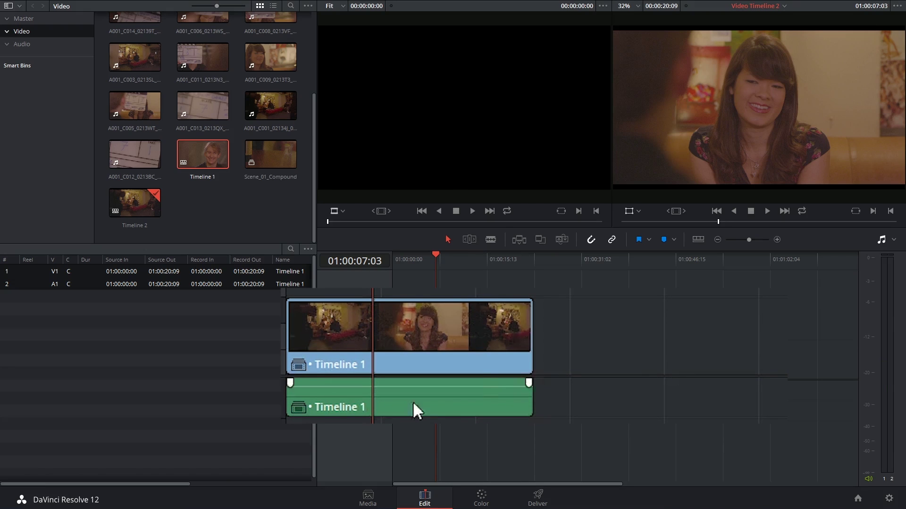
pyautogui.hotkey('ctrl', '=')
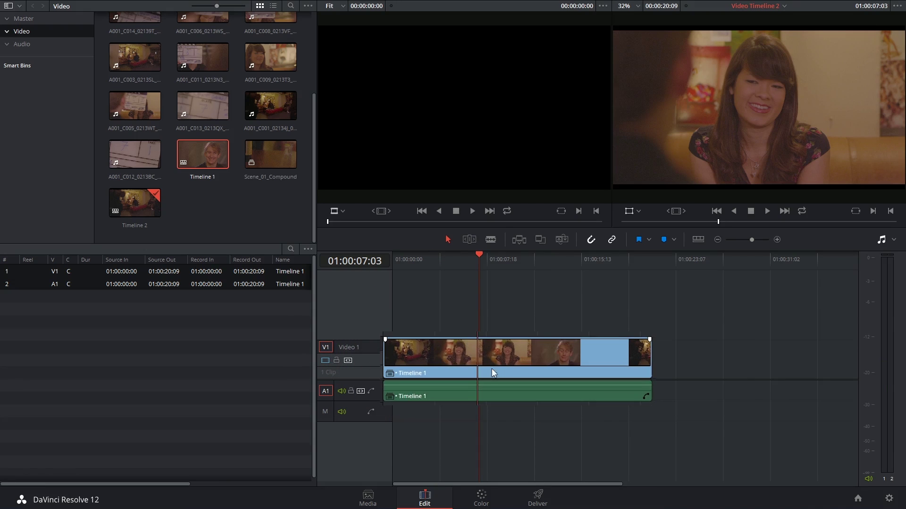
pyautogui.doubleClick(482, 352)
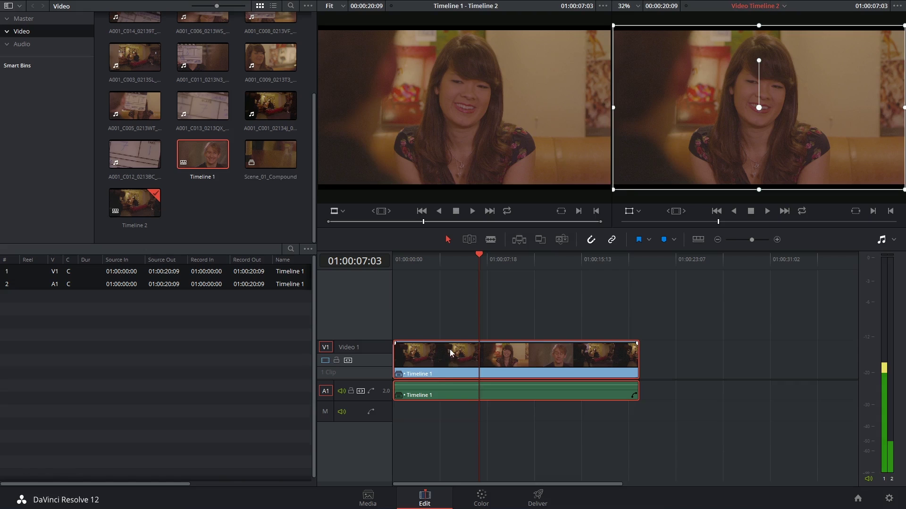
pyautogui.rightClick(448, 349)
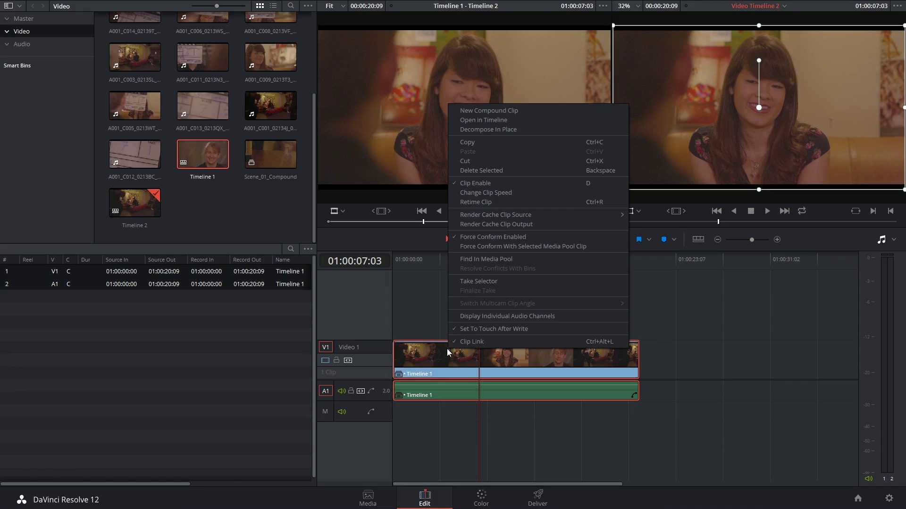
pyautogui.click(498, 122)
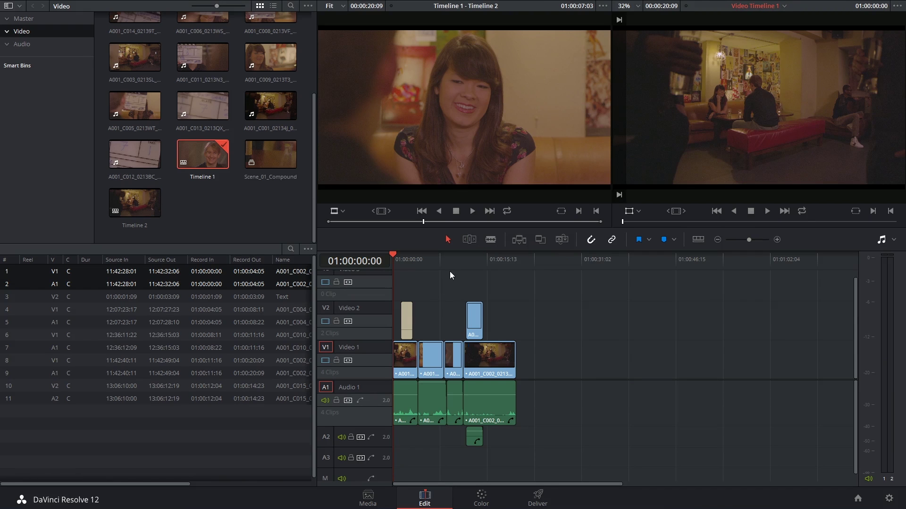
pyautogui.moveTo(427, 259)
pyautogui.mouseDown()
pyautogui.moveTo(449, 263)
pyautogui.moveTo(435, 260)
pyautogui.mouseUp()
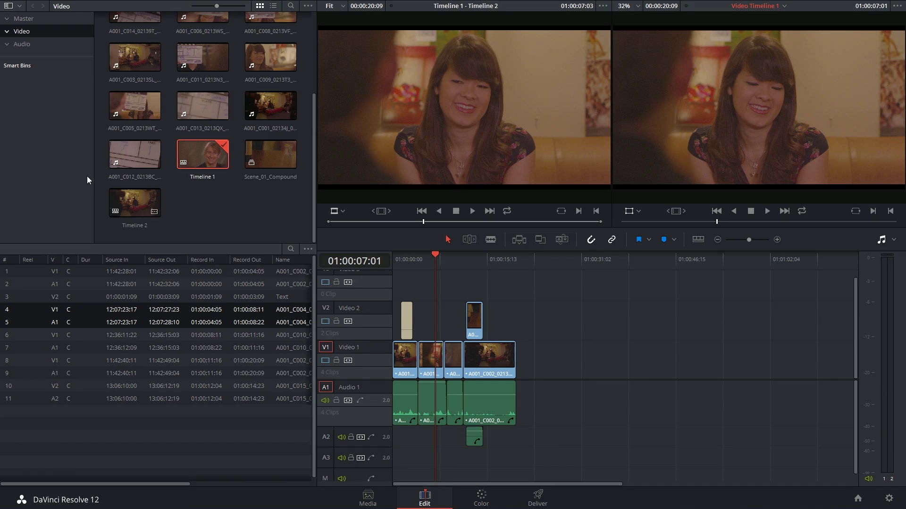
pyautogui.doubleClick(134, 194)
pyautogui.click(535, 256)
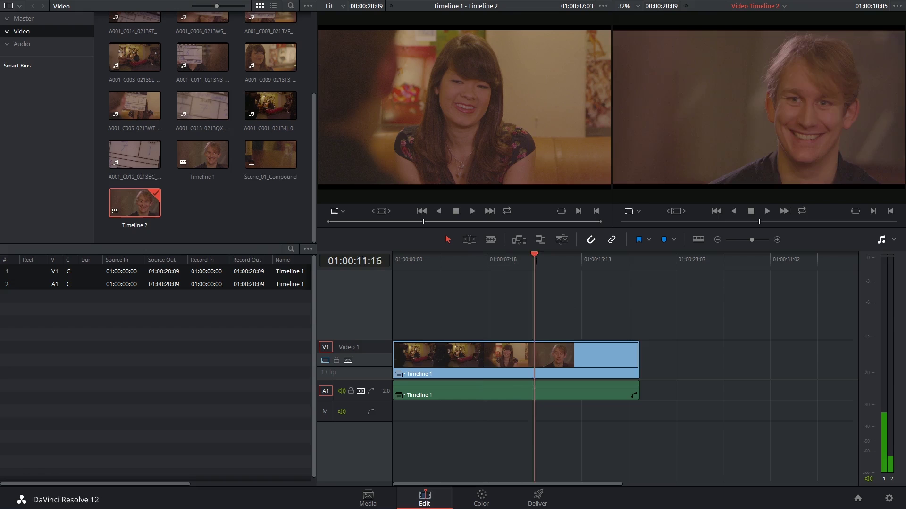
# Grade the nested Timeline 1 clip with a Y-channel S-curve, darkening shadows and lifting highlights
pyautogui.click(481, 498)
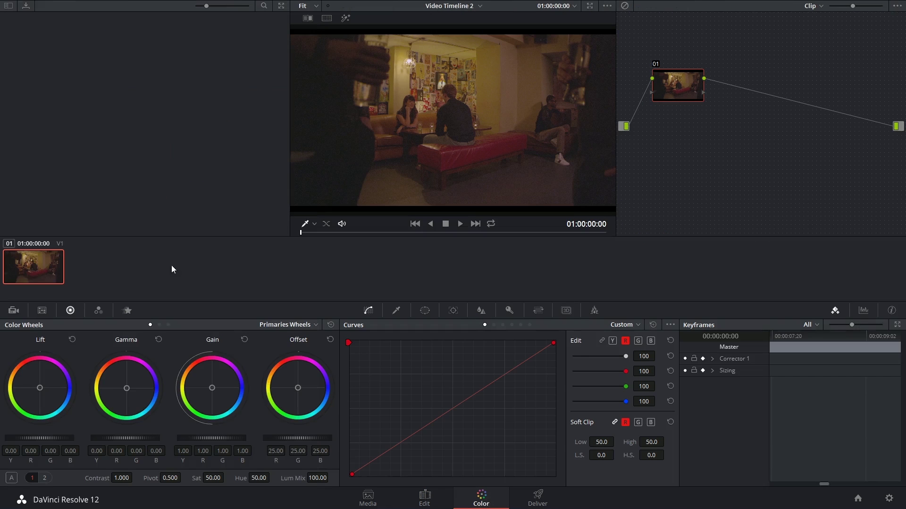
pyautogui.click(612, 341)
pyautogui.moveTo(413, 435); pyautogui.dragTo(426, 455)
pyautogui.moveTo(452, 396)
pyautogui.mouseDown()
pyautogui.moveTo(474, 405)
pyautogui.moveTo(460, 389)
pyautogui.mouseUp()
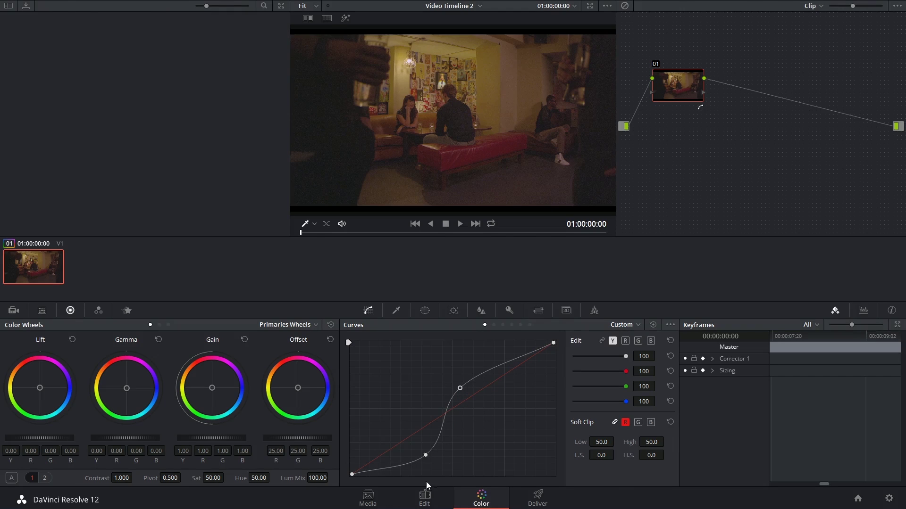
pyautogui.click(424, 497)
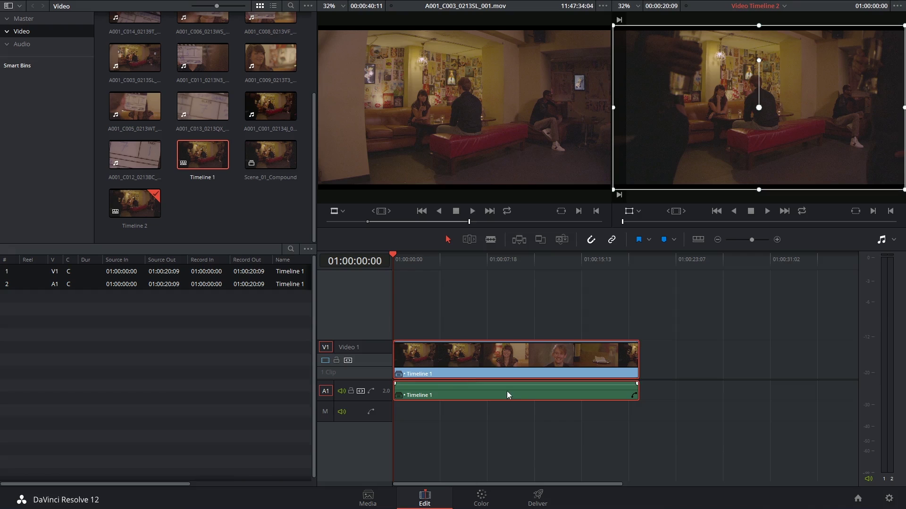
pyautogui.rightClick(496, 360)
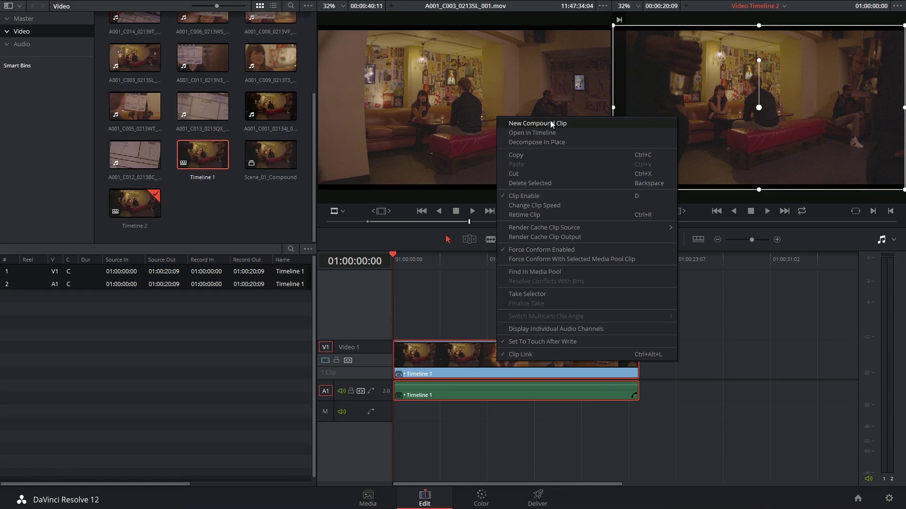
pyautogui.click(438, 319)
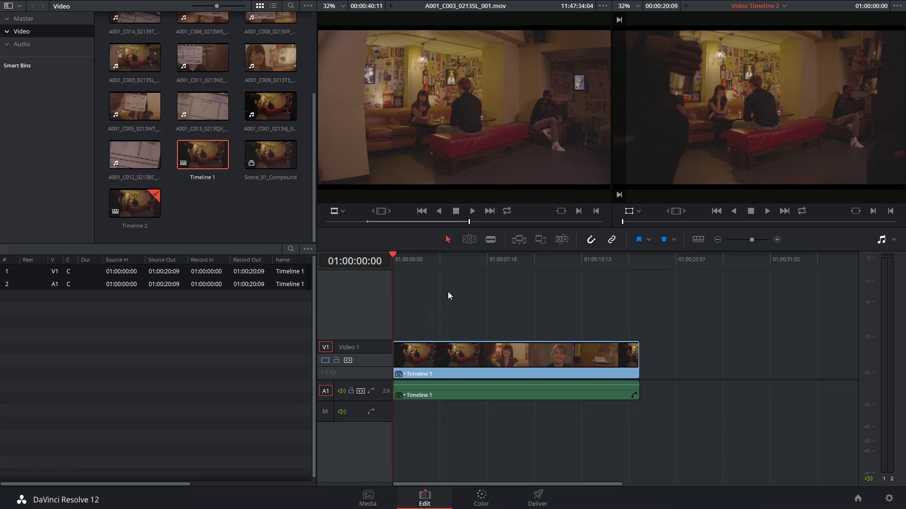